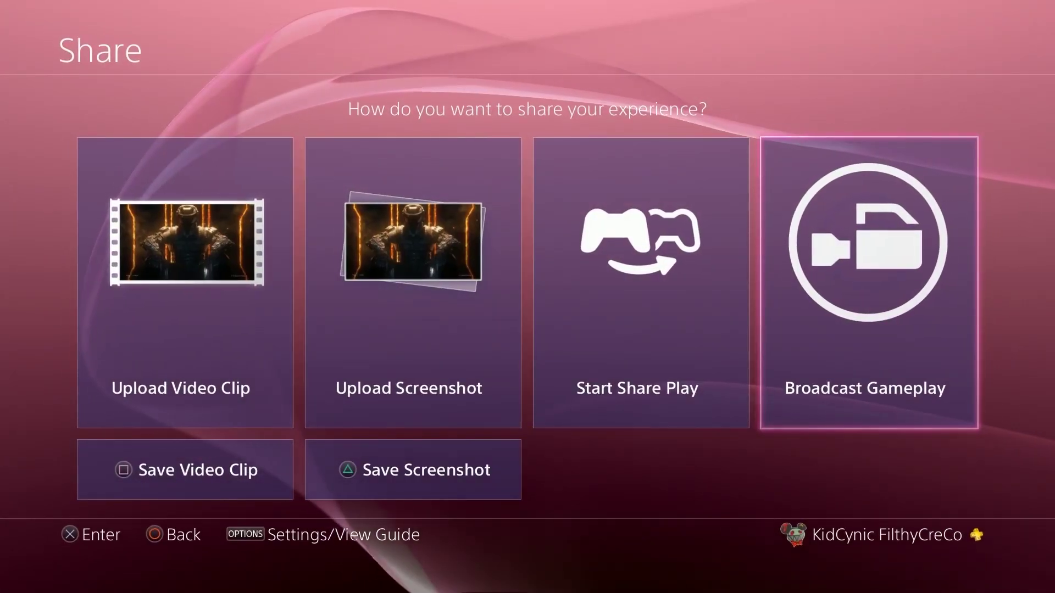
# Broadcast the Black Ops 3 Prestige Master Countdown Part 3 gameplay live on YouTube
pyautogui.press('Left')
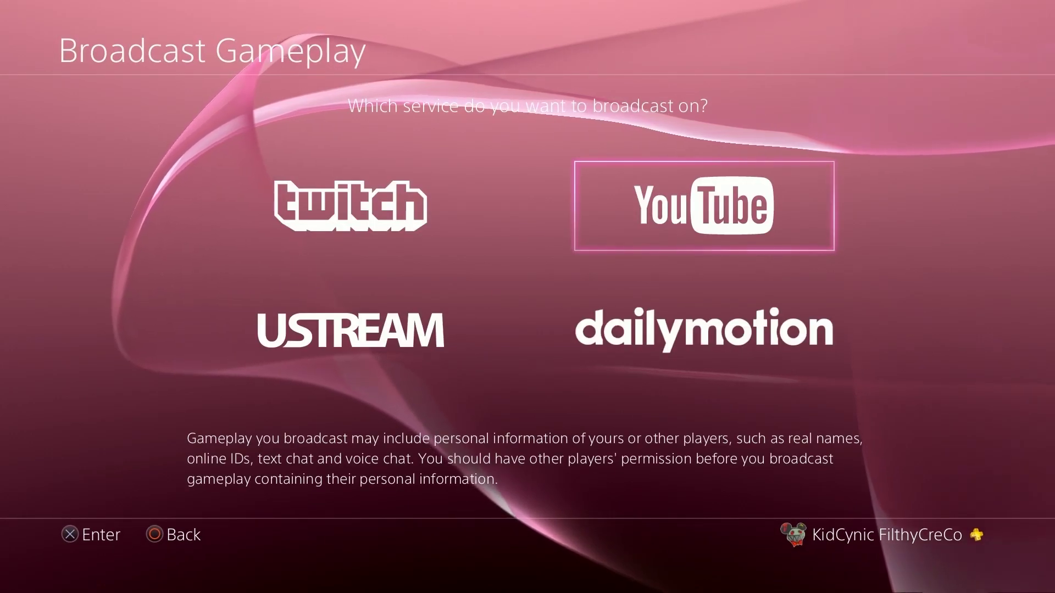
pyautogui.press('Return')
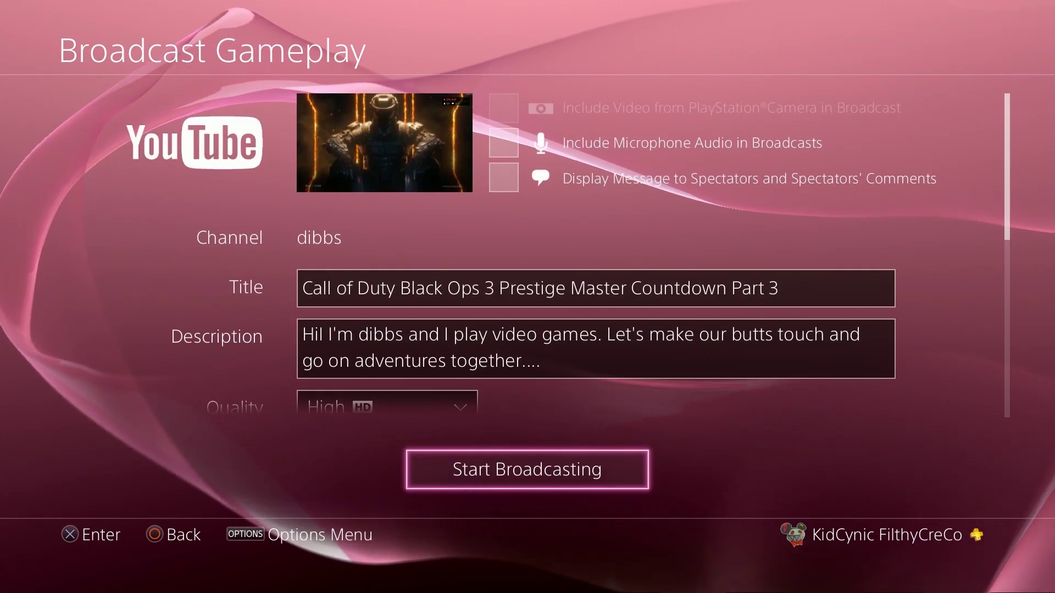
pyautogui.press('Return')
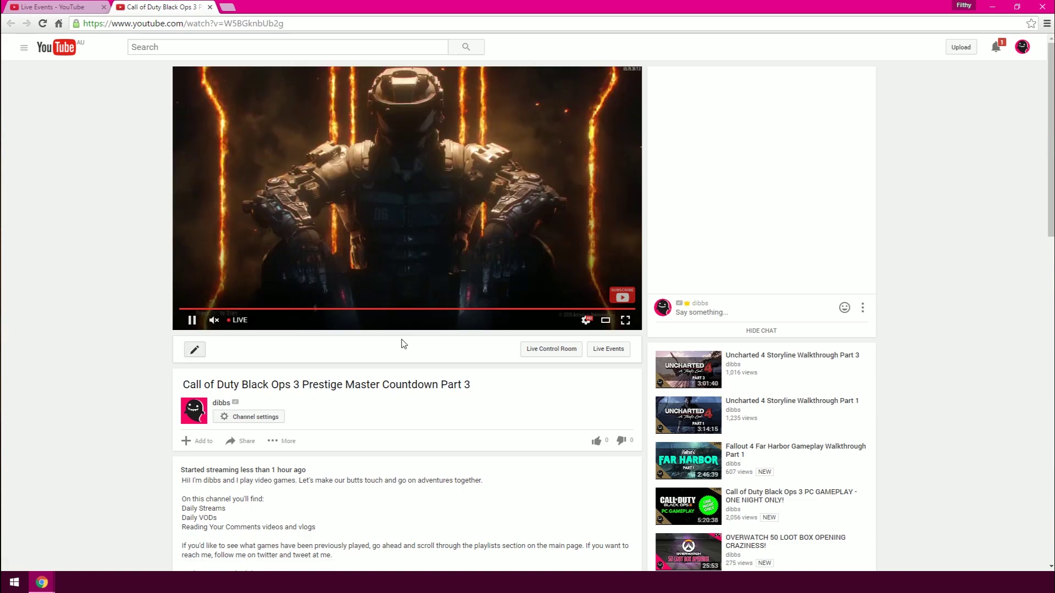
# Check the live watch page, then return to Live Events showing the broadcast live
pyautogui.click(45, 8)
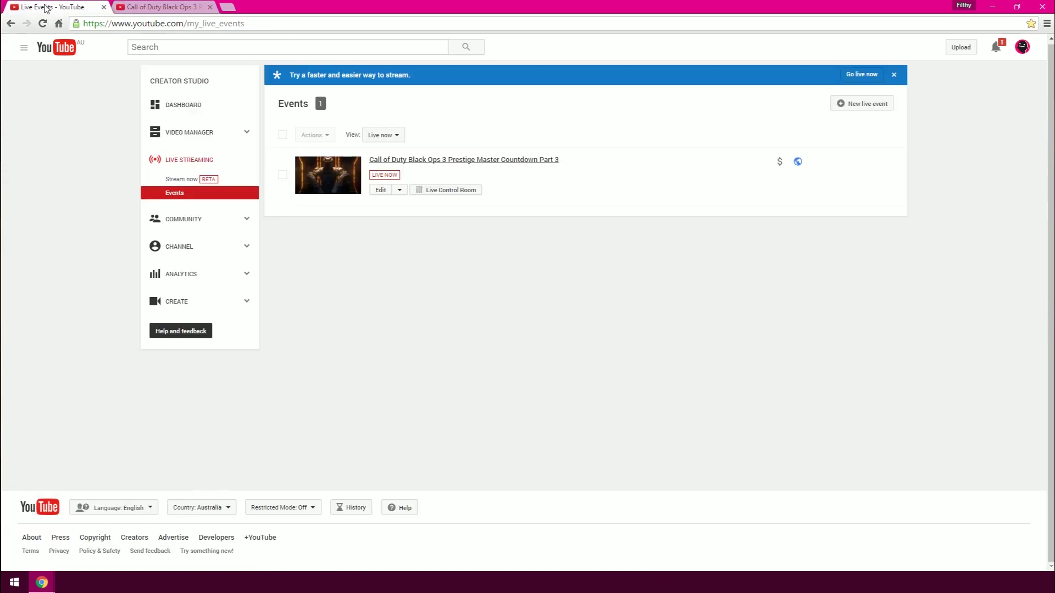
pyautogui.click(155, 8)
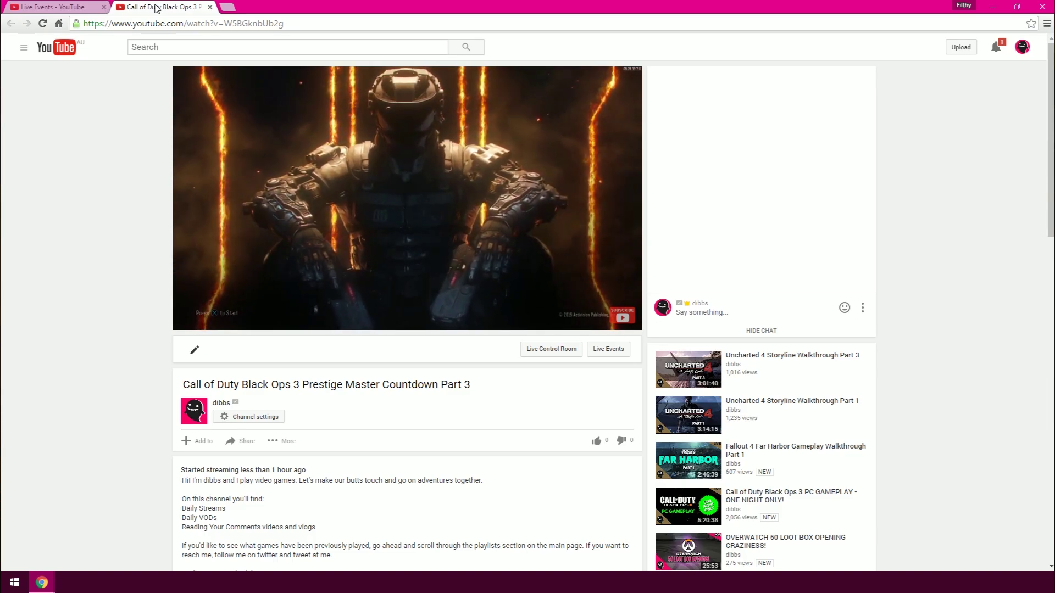
pyautogui.click(82, 8)
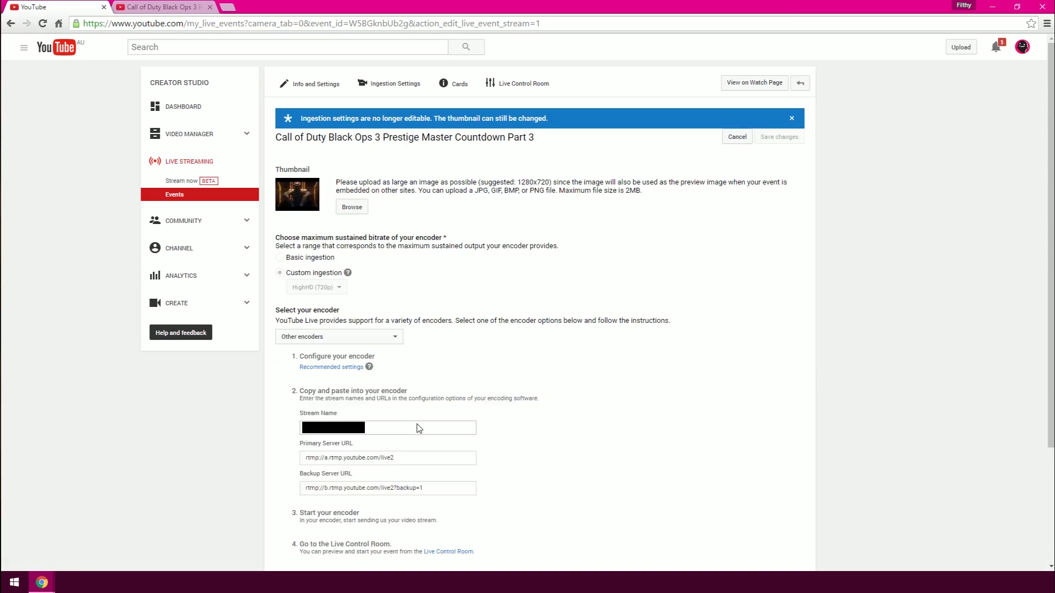
# Copy the Call of Duty event's stream name from its ingestion settings
pyautogui.click(484, 436)
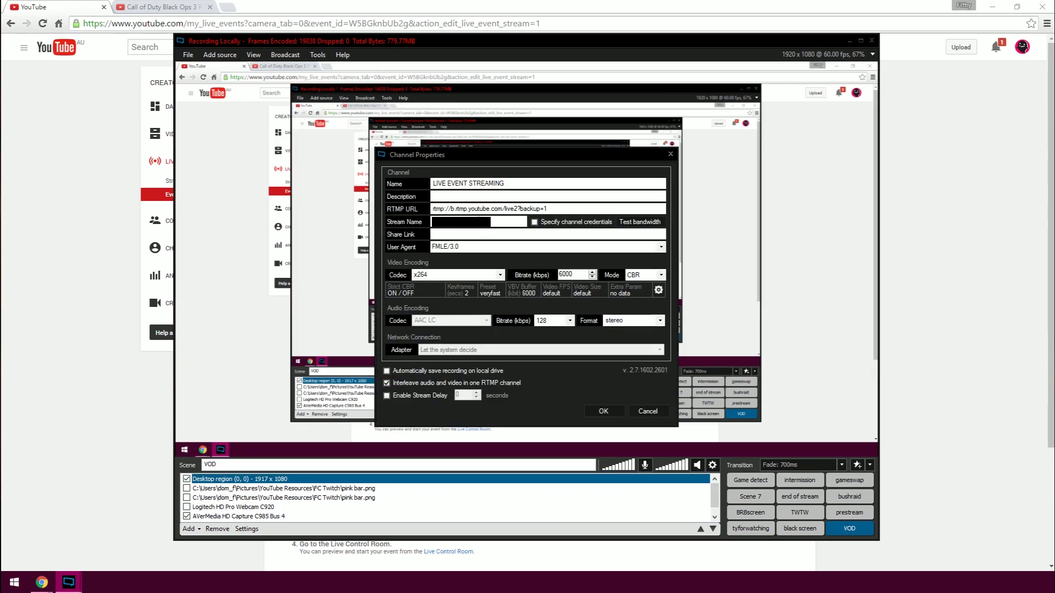
# Paste the YouTube stream key into the LIVE EVENT STREAMING channel's Stream Name field
pyautogui.rightClick(445, 220)
pyautogui.click(489, 272)
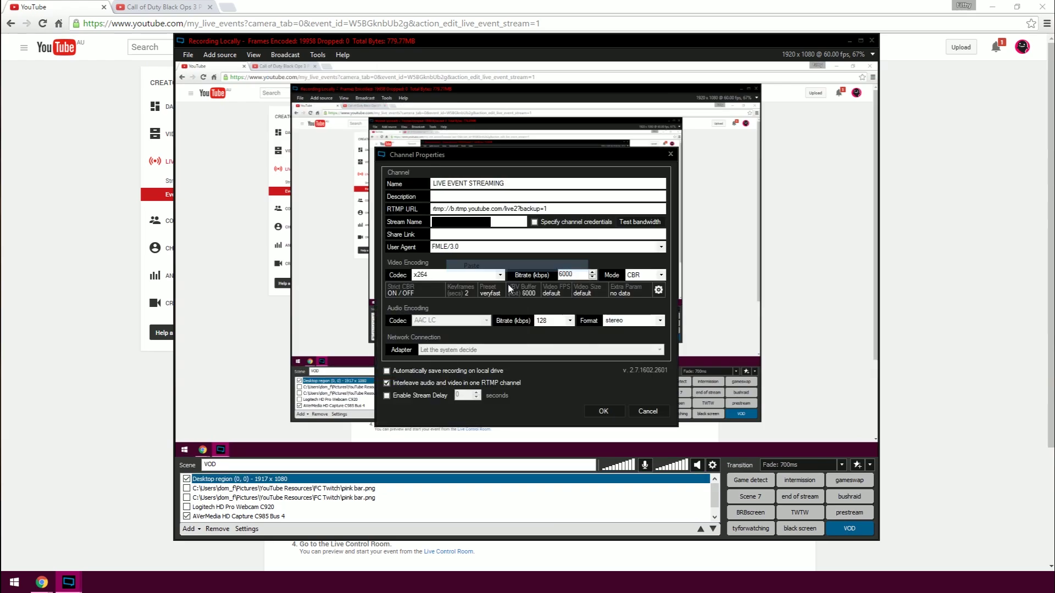